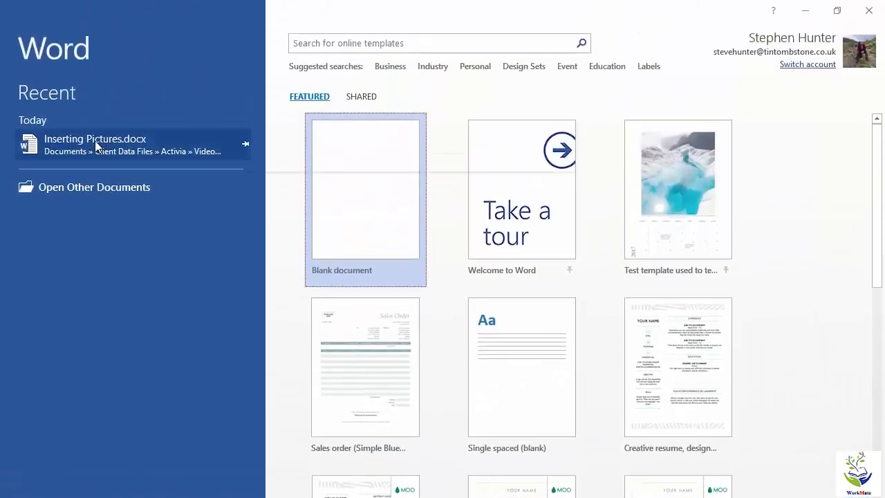
Step: Open Inserting Pictures.docx and add two empty Normal-style lines above the Chapter 1 heading
{"action": "left_click", "coordinate": [94, 140]}
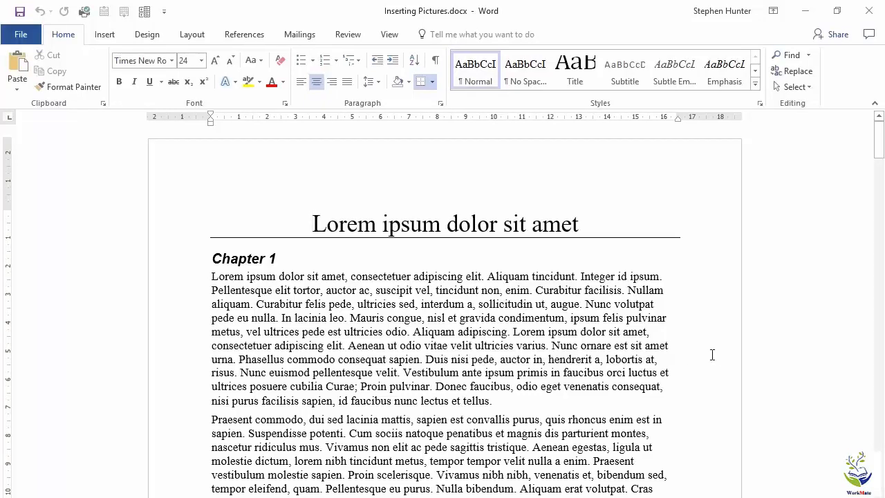
{"action": "left_click", "coordinate": [213, 257]}
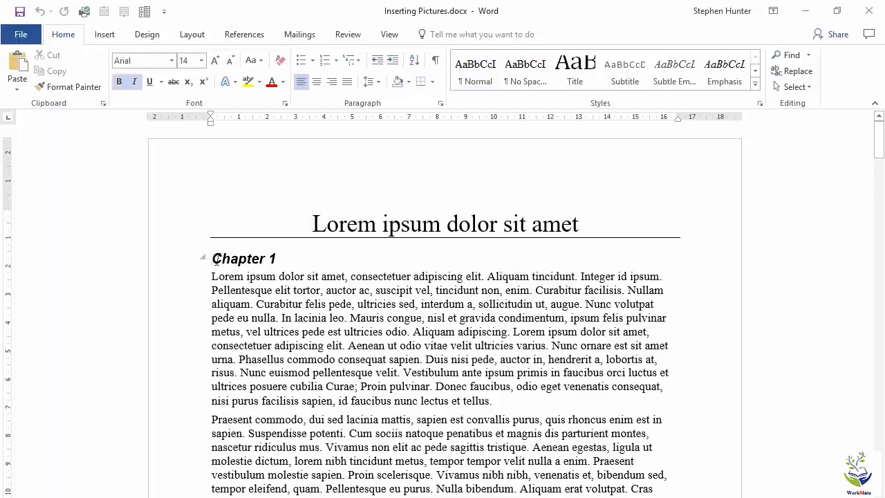
{"action": "key", "text": "Return"}
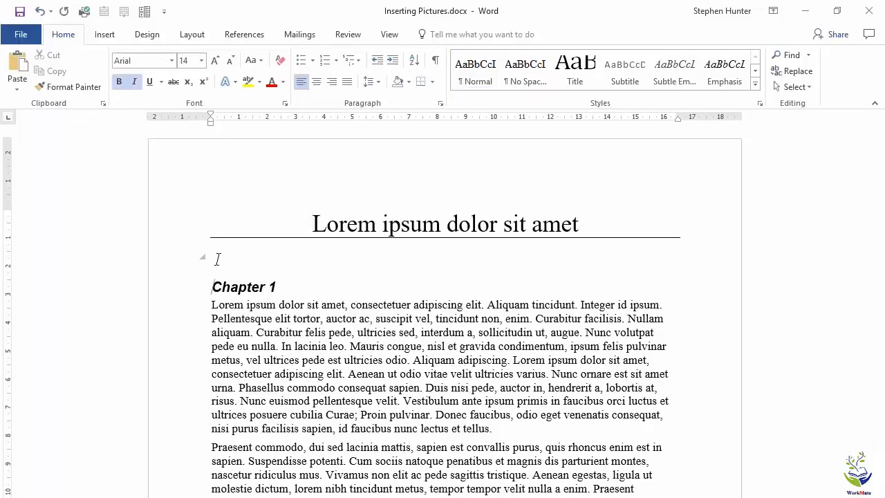
{"action": "left_click", "coordinate": [217, 259]}
{"action": "key", "text": "ctrl+shift+n"}
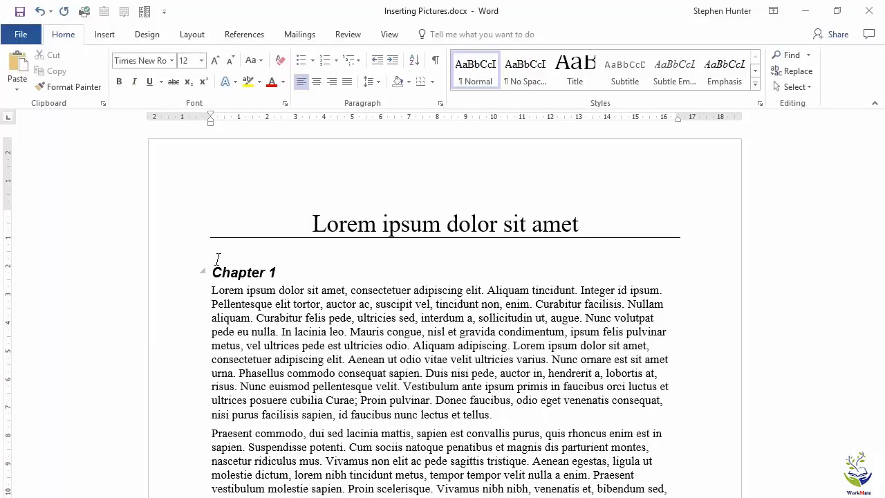
{"action": "key", "text": "Return"}
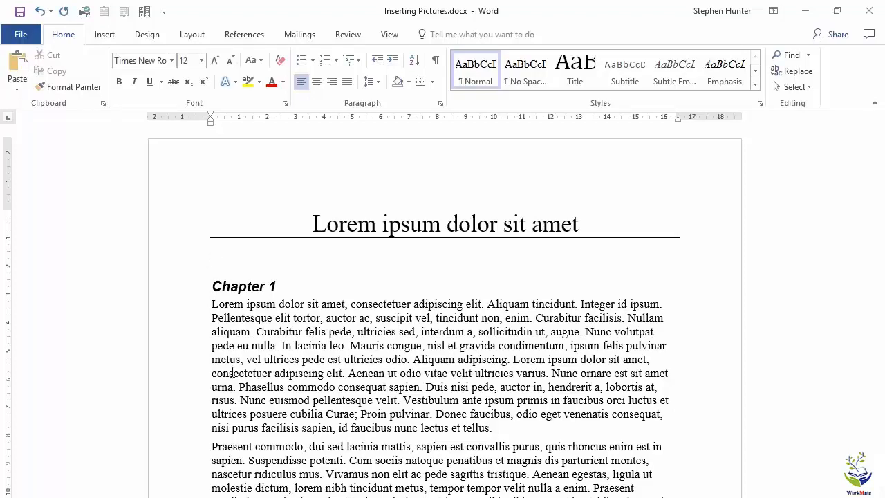
Step: Start inserting an online picture below the title and search Bing Image Search for "ferrari"
{"action": "left_click", "coordinate": [112, 39]}
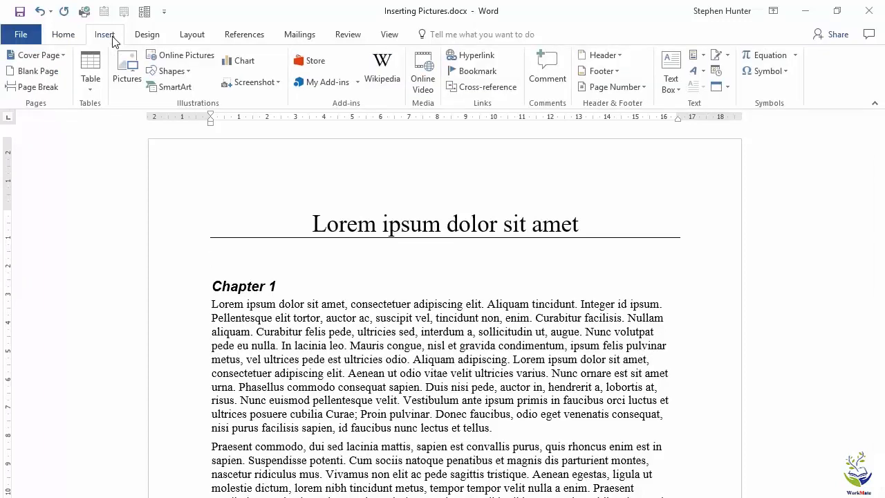
{"action": "left_click", "coordinate": [134, 59]}
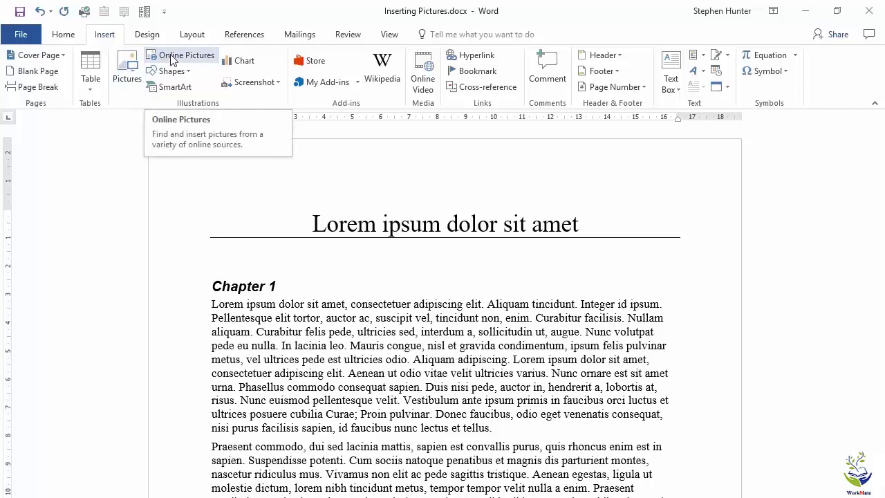
{"action": "left_click", "coordinate": [173, 60]}
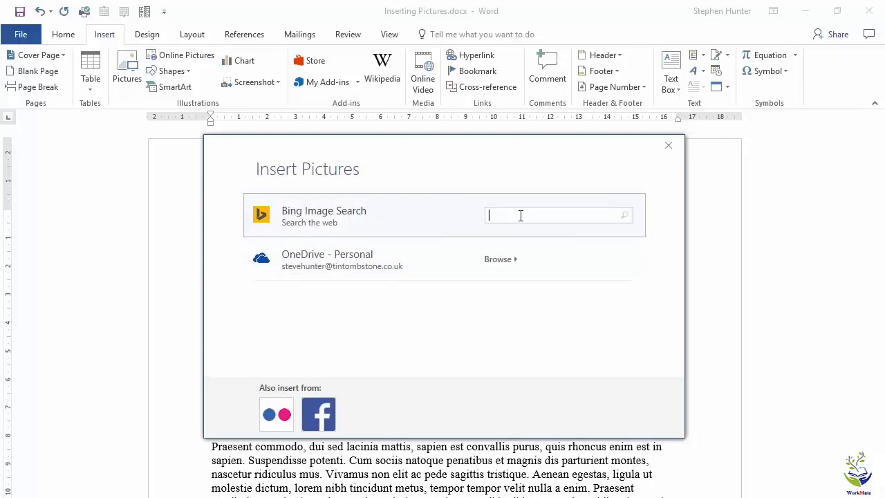
{"action": "type", "text": "ferrari"}
{"action": "key", "text": "Return"}
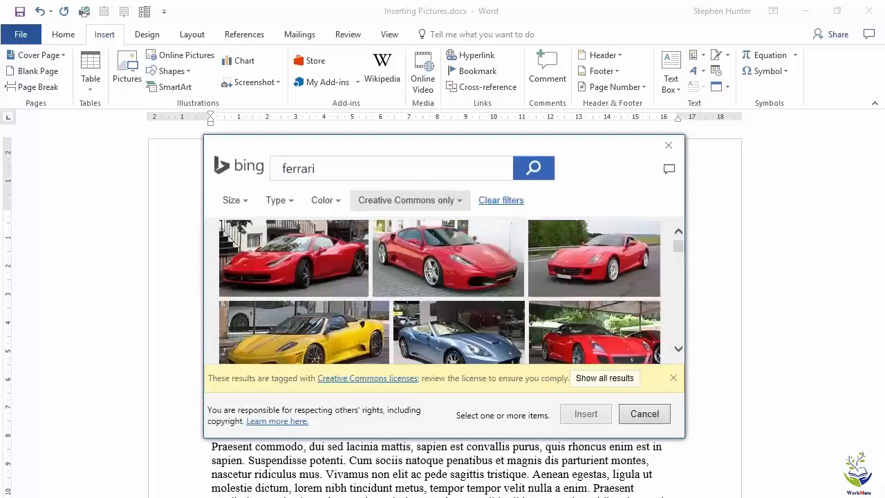
Step: Enlarge and reposition the image results window, and set the licence filter to All
{"action": "left_click_drag", "start_coordinate": [684, 437], "coordinate": [718, 497]}
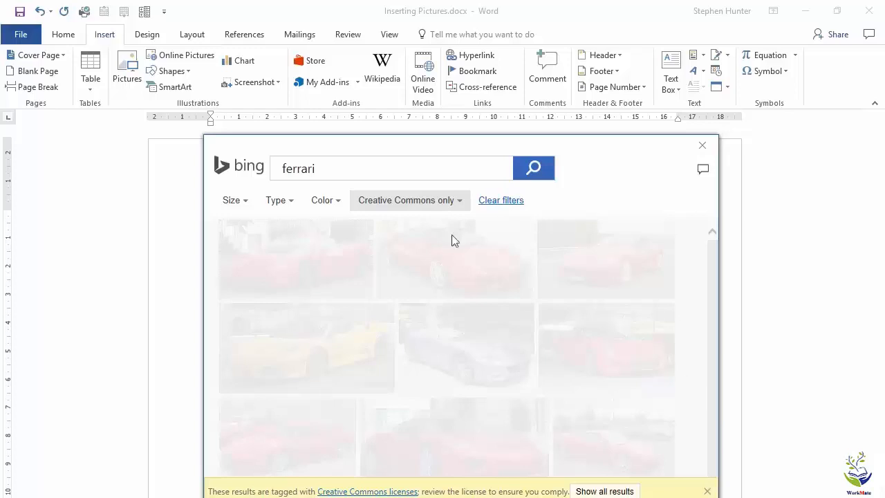
{"action": "left_click_drag", "start_coordinate": [507, 152], "coordinate": [442, 132]}
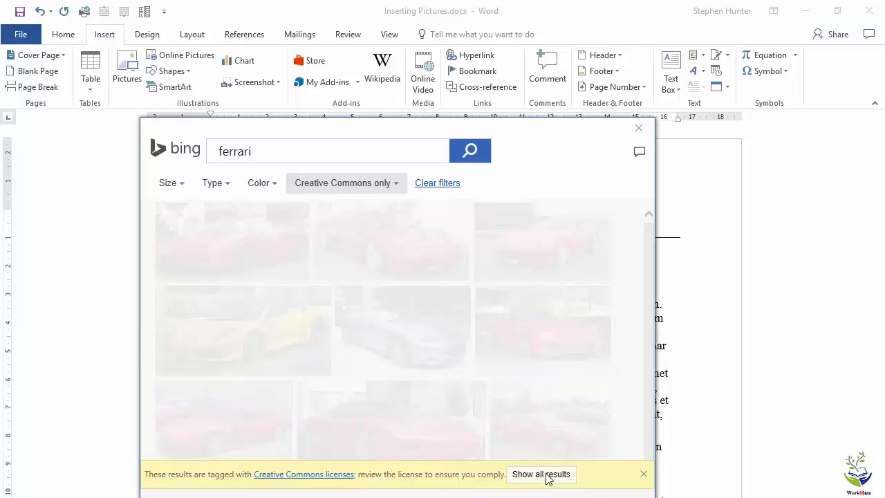
{"action": "left_click", "coordinate": [383, 182]}
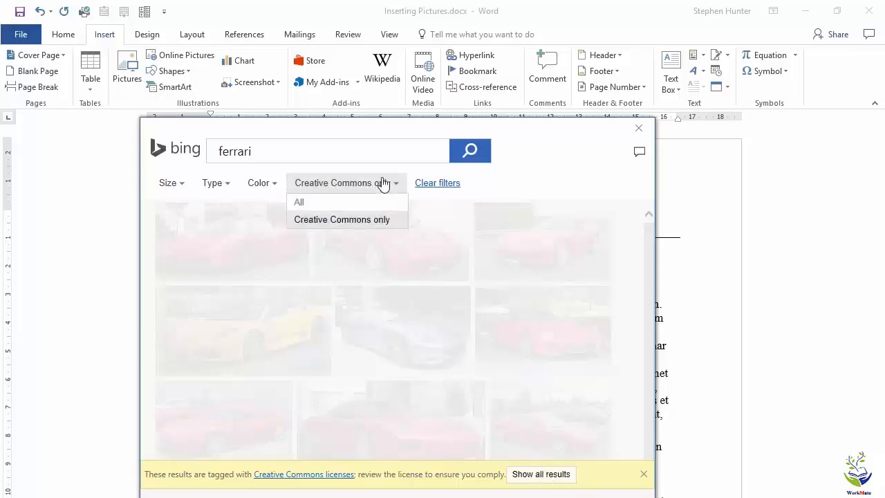
{"action": "left_click", "coordinate": [356, 204]}
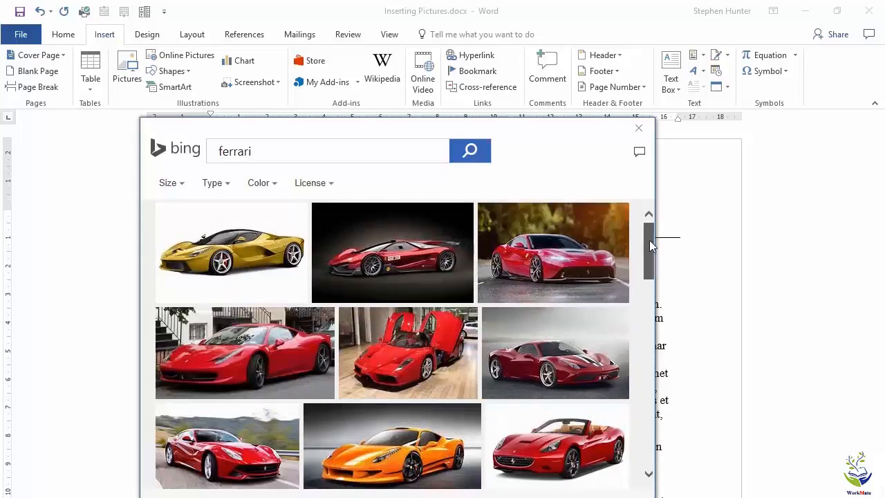
Step: Browse the ferrari results and insert the photo of a red car on a road with a grass verge and wall behind it
{"action": "left_click_drag", "start_coordinate": [649, 239], "coordinate": [649, 259]}
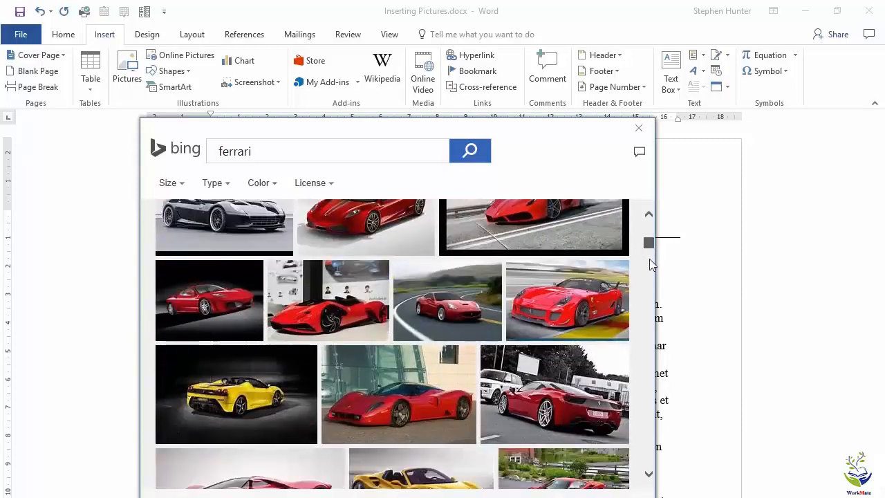
{"action": "scroll", "coordinate": [582, 371], "scroll_direction": "down", "scroll_amount": 1}
{"action": "scroll", "coordinate": [581, 377], "scroll_direction": "down", "scroll_amount": 5}
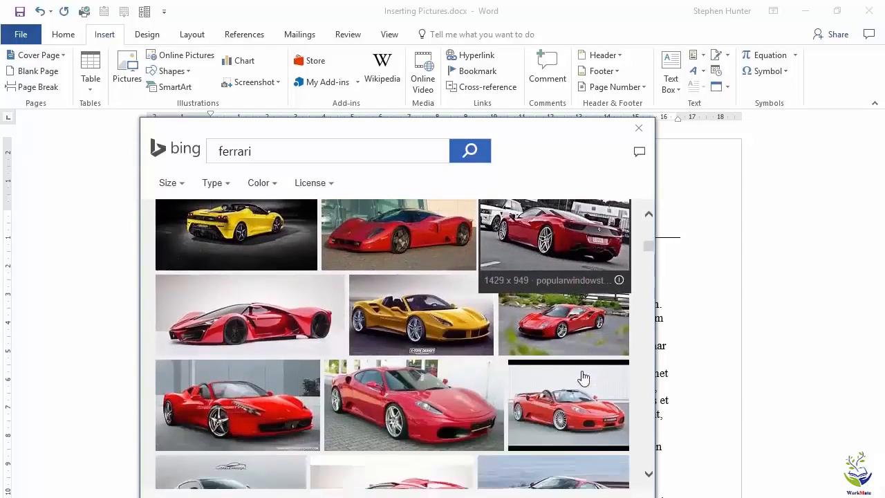
{"action": "scroll", "coordinate": [581, 376], "scroll_direction": "down", "scroll_amount": 5}
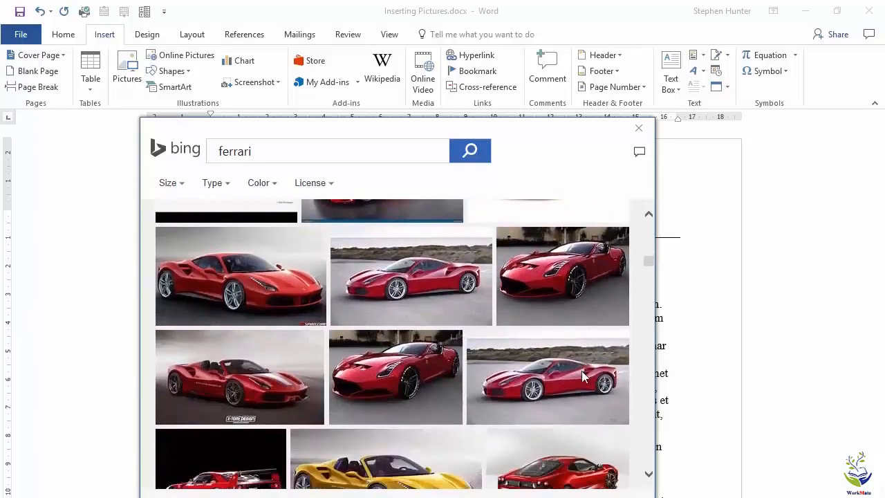
{"action": "scroll", "coordinate": [581, 377], "scroll_direction": "down", "scroll_amount": 6}
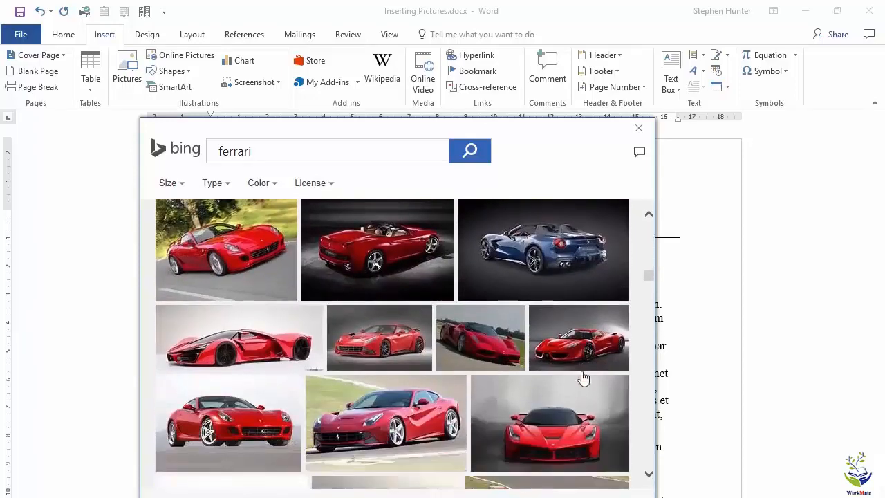
{"action": "scroll", "coordinate": [584, 378], "scroll_direction": "down", "scroll_amount": 6}
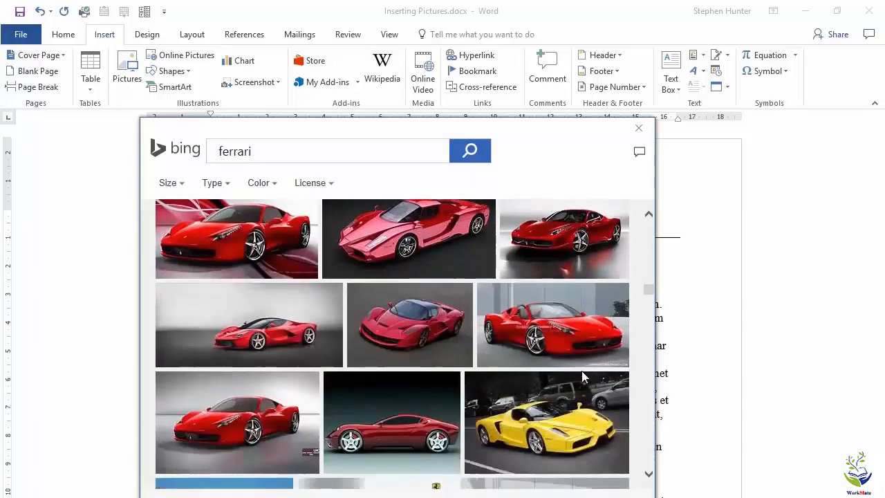
{"action": "scroll", "coordinate": [584, 378], "scroll_direction": "down", "scroll_amount": 2}
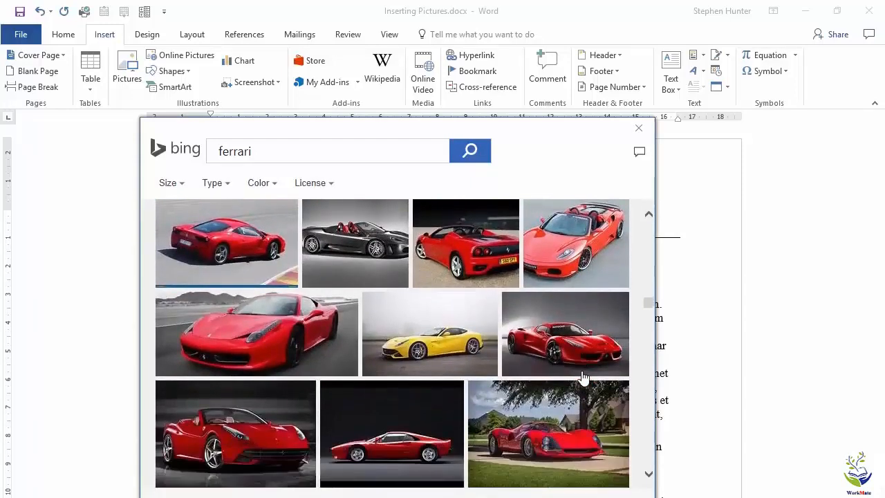
{"action": "scroll", "coordinate": [584, 378], "scroll_direction": "down", "scroll_amount": 4}
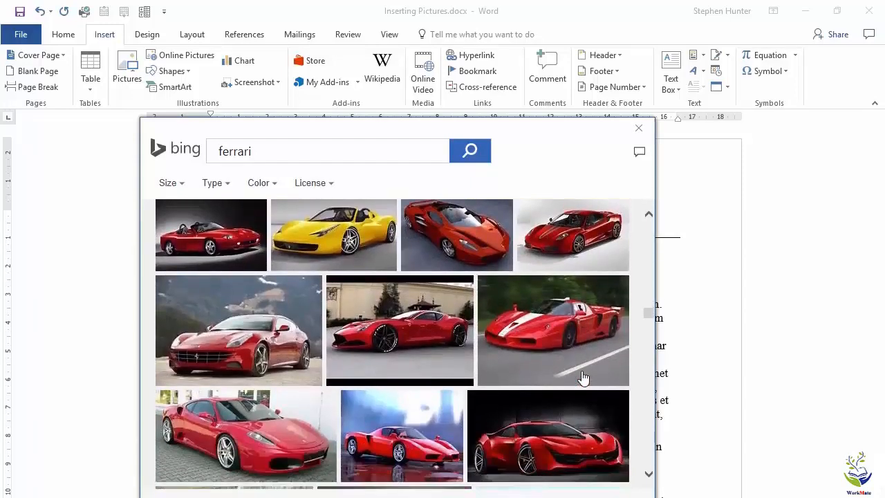
{"action": "scroll", "coordinate": [584, 378], "scroll_direction": "down", "scroll_amount": 4}
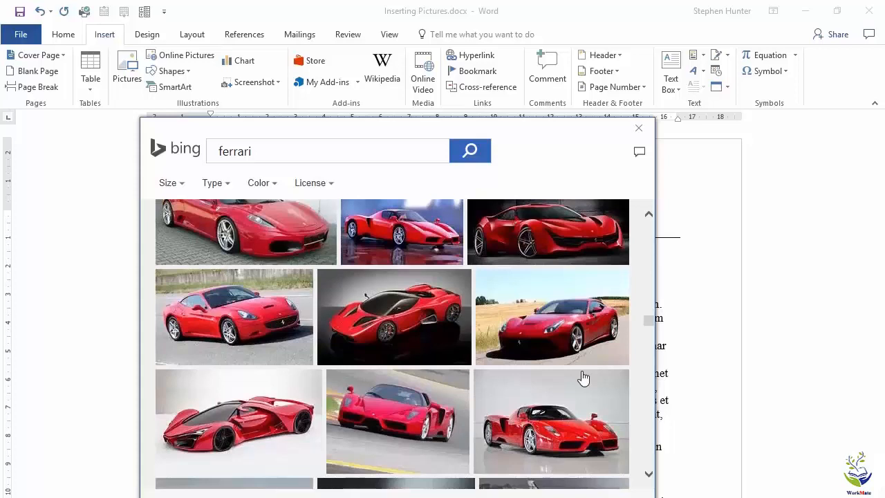
{"action": "left_click", "coordinate": [237, 288]}
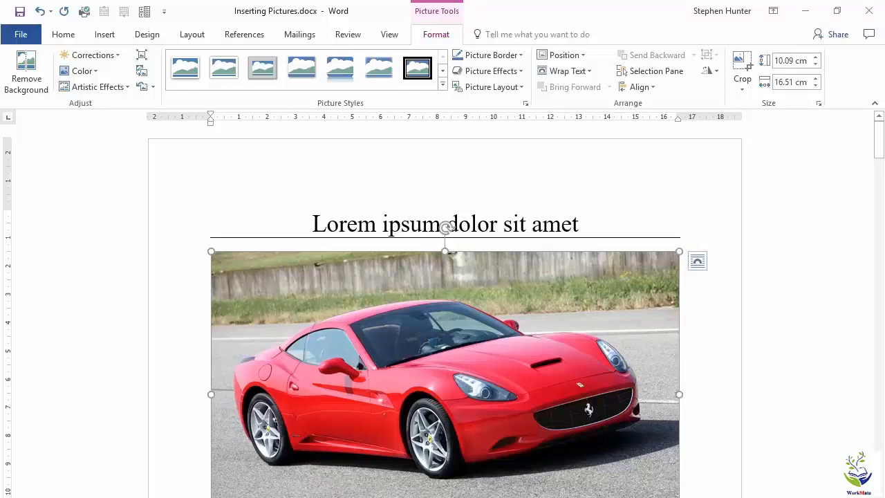
Step: Shrink the inserted car picture proportionally to about 5.52 cm high and 9.04 cm wide
{"action": "left_click_drag", "start_coordinate": [678, 497], "coordinate": [490, 389]}
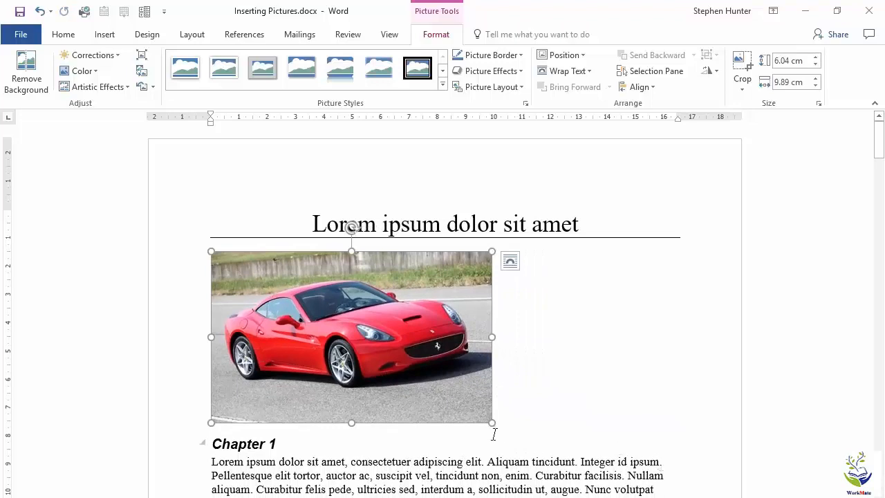
{"action": "left_click_drag", "start_coordinate": [491, 422], "coordinate": [467, 379]}
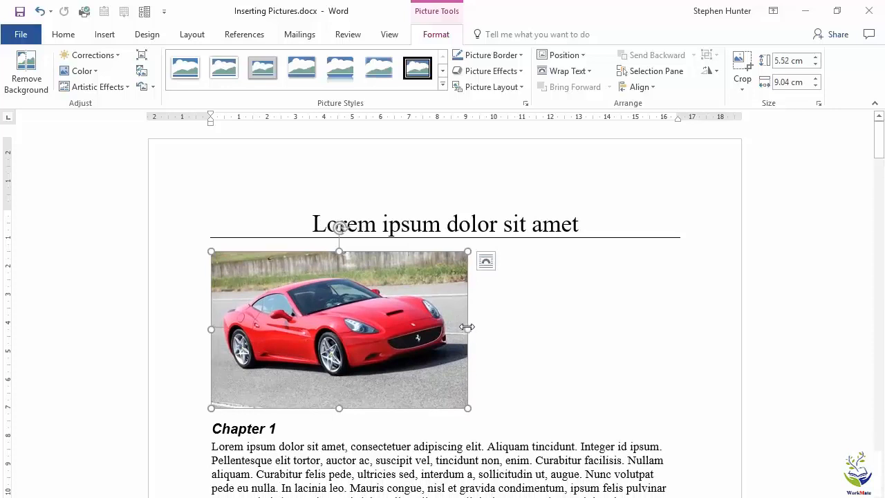
Step: Stretch only the picture's width to about 15.9 cm and undo the distortion
{"action": "left_click_drag", "start_coordinate": [469, 326], "coordinate": [662, 319]}
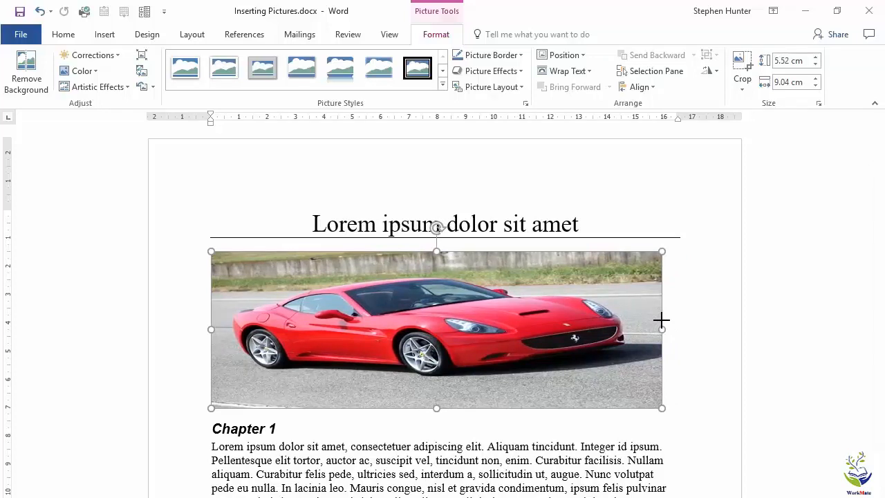
{"action": "left_click_drag", "start_coordinate": [661, 320], "coordinate": [661, 320]}
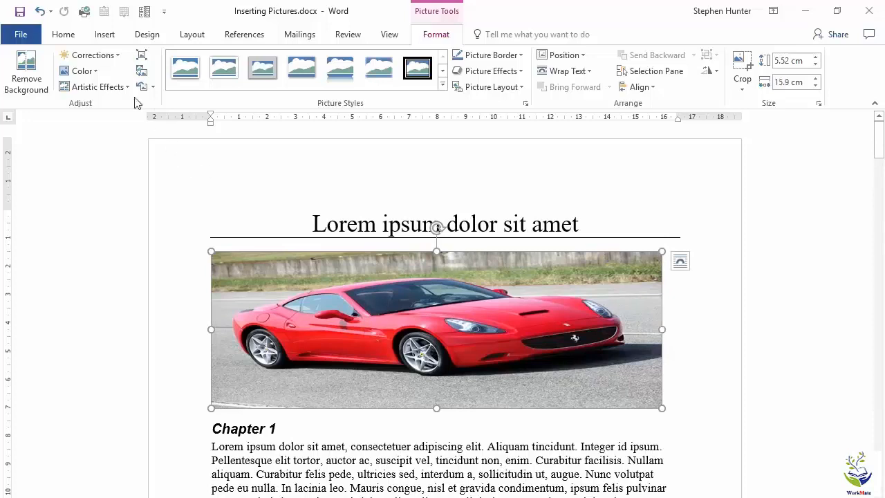
{"action": "left_click", "coordinate": [42, 12]}
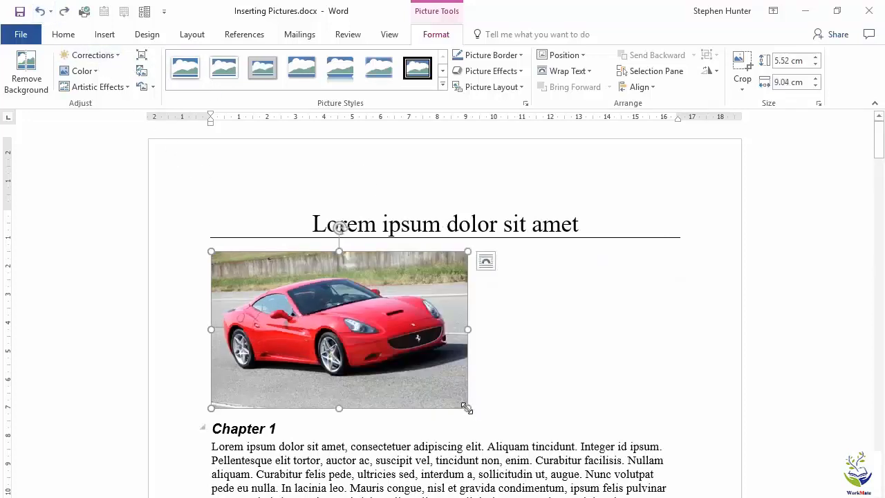
Step: Enlarge the picture proportionally to about 6.08 cm by 9.95 cm and centre it after trying right and left alignment
{"action": "left_click_drag", "start_coordinate": [467, 409], "coordinate": [493, 424]}
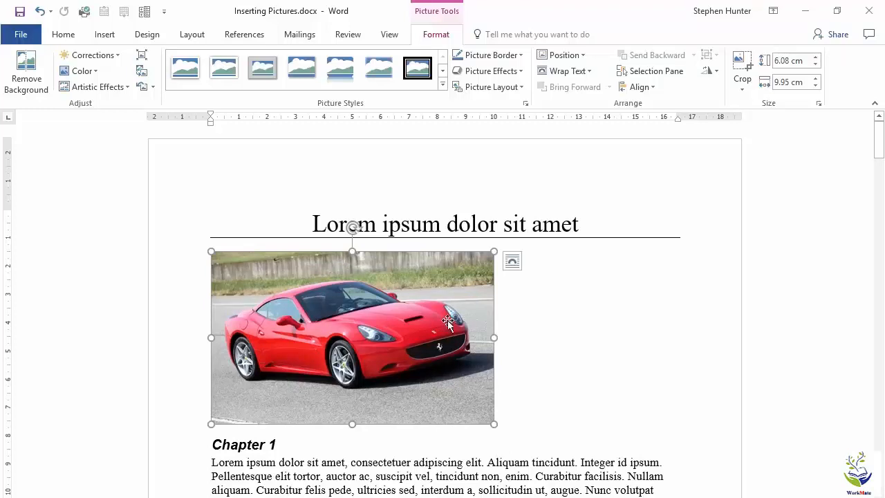
{"action": "left_click", "coordinate": [63, 33]}
{"action": "left_click", "coordinate": [316, 82]}
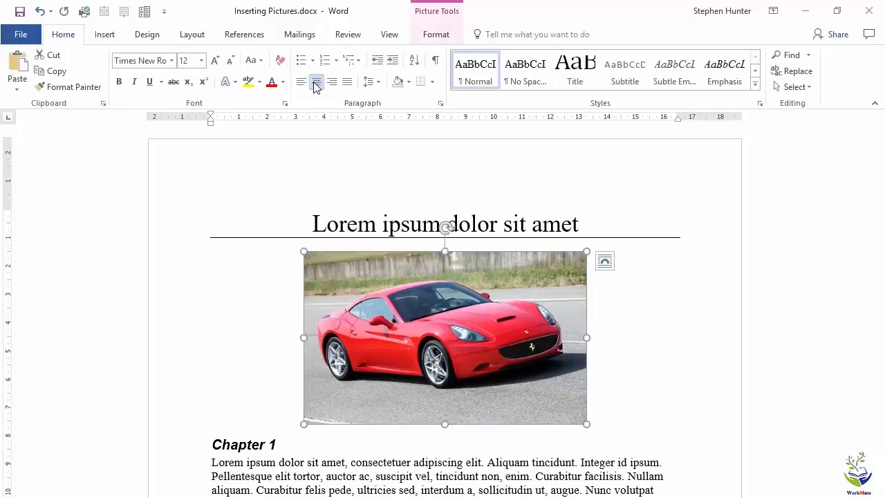
{"action": "left_click", "coordinate": [332, 82]}
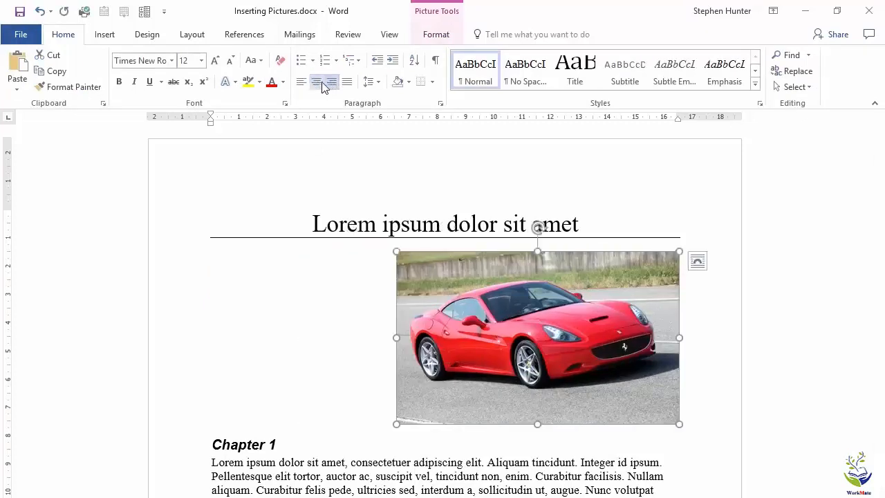
{"action": "left_click", "coordinate": [316, 81]}
{"action": "left_click", "coordinate": [301, 82]}
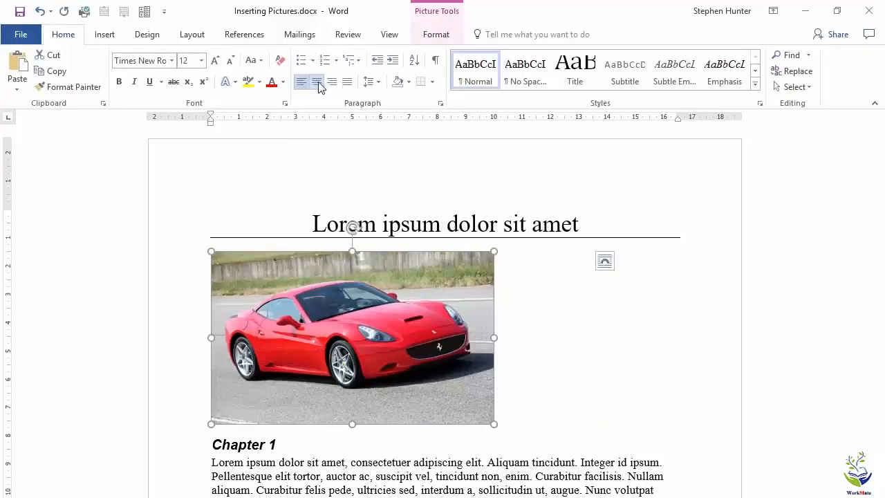
{"action": "left_click", "coordinate": [316, 82]}
{"action": "left_click", "coordinate": [332, 83]}
{"action": "left_click", "coordinate": [316, 81]}
{"action": "left_click", "coordinate": [300, 82]}
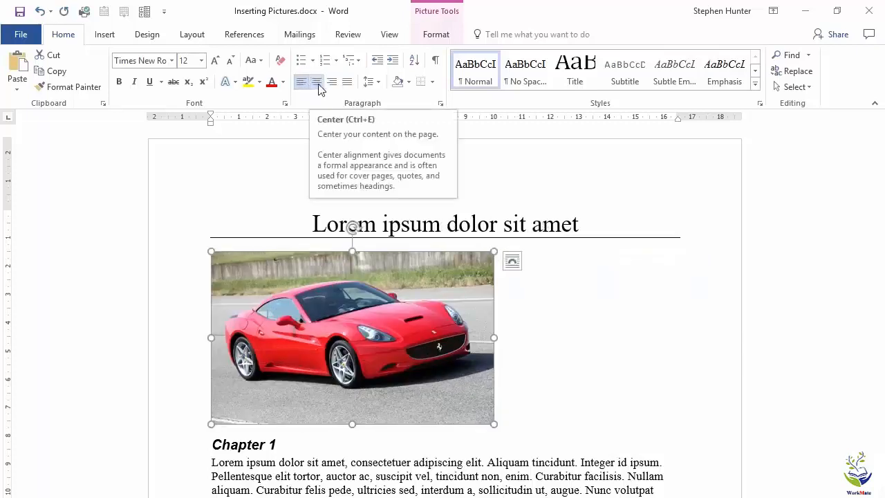
{"action": "left_click", "coordinate": [318, 86]}
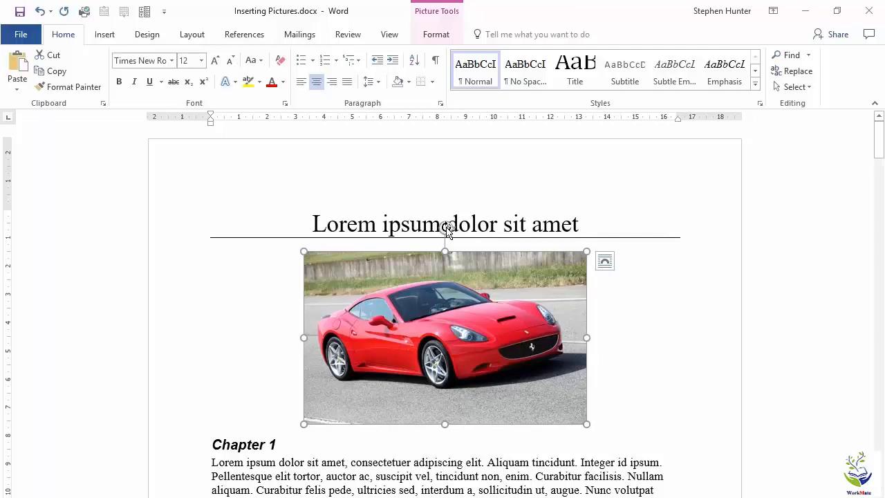
Step: Try the rotation handle of the centred car picture and delete the picture from the document
{"action": "left_click_drag", "start_coordinate": [446, 229], "coordinate": [447, 278]}
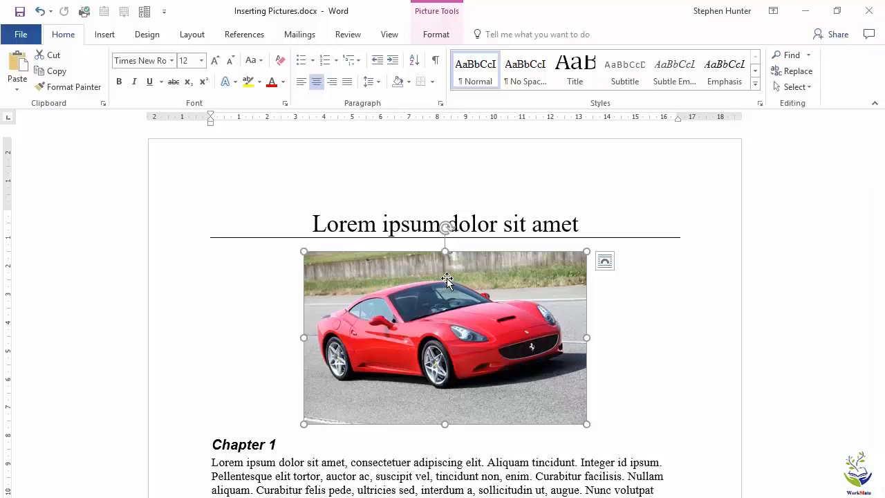
{"action": "key", "text": "Delete"}
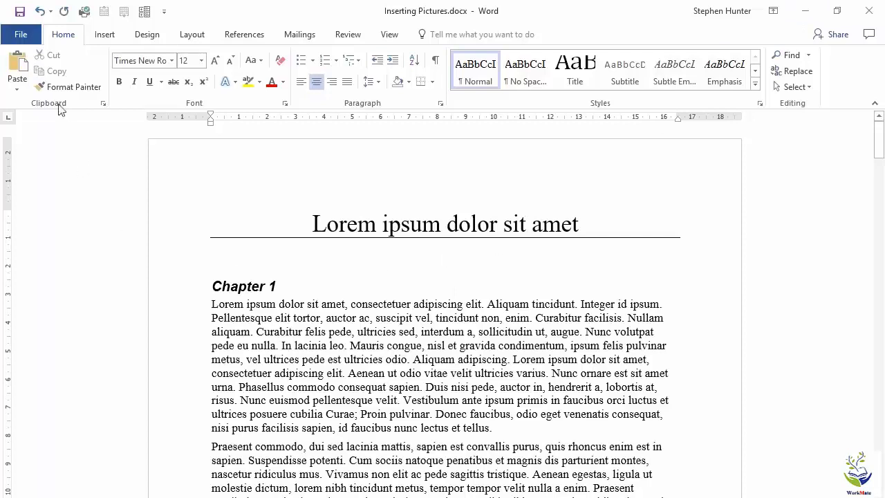
Step: Insert Koala.jpg from the Support Files folder below the title and enlarge it proportionally to about 6.15 cm high and 8.31 cm wide
{"action": "left_click", "coordinate": [104, 36]}
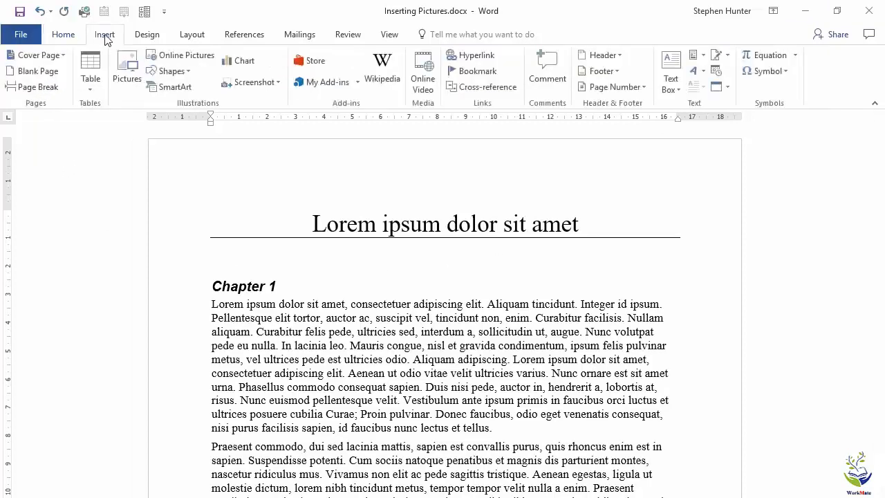
{"action": "left_click", "coordinate": [123, 62]}
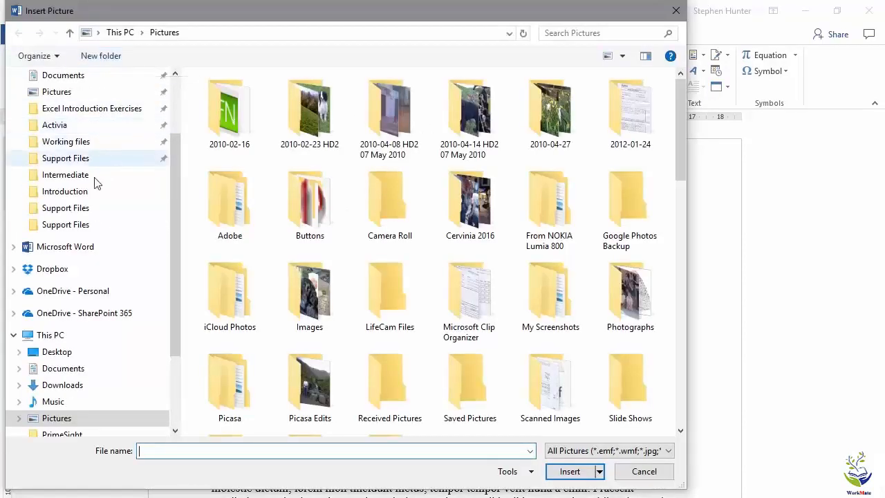
{"action": "left_click", "coordinate": [85, 229]}
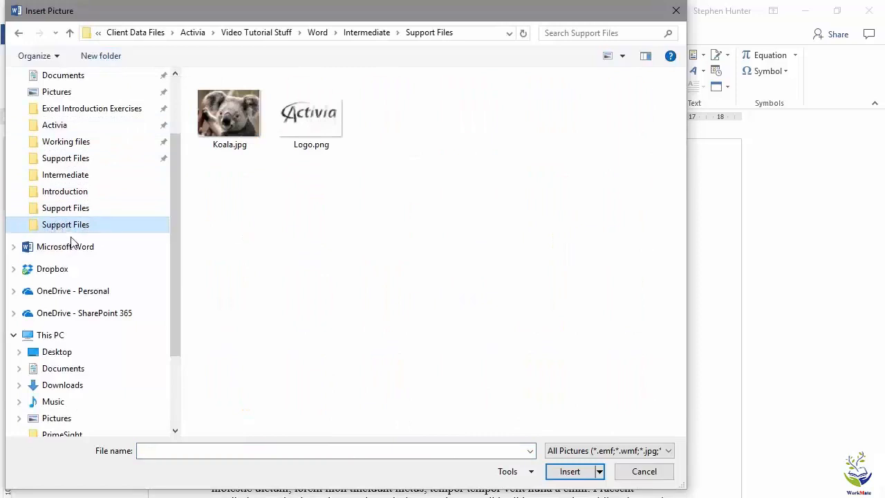
{"action": "left_click", "coordinate": [238, 96]}
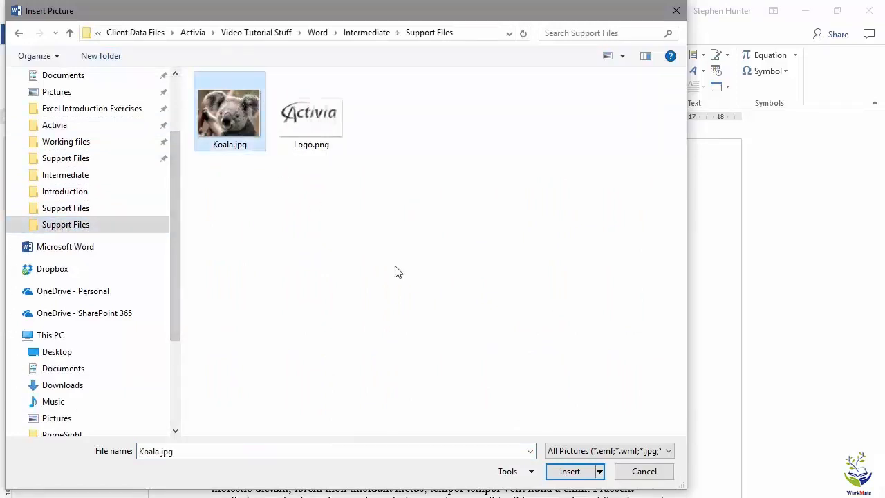
{"action": "left_click", "coordinate": [571, 472]}
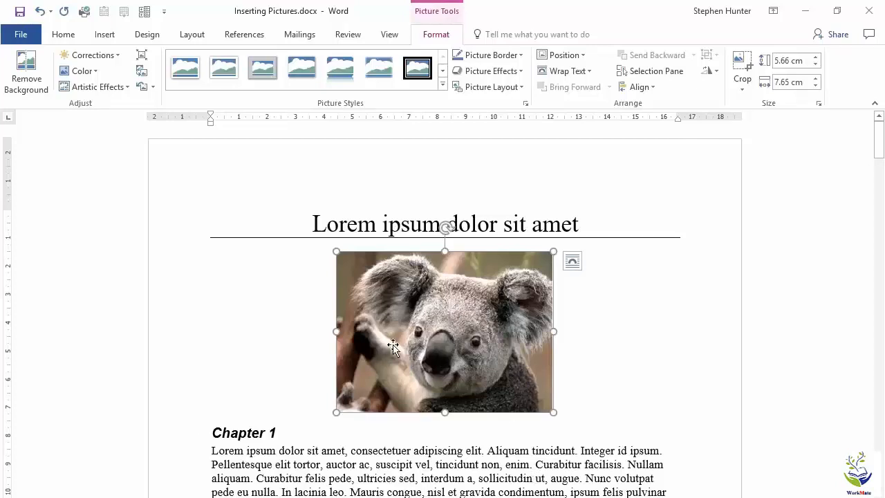
{"action": "mouse_move", "coordinate": [559, 412]}
{"action": "left_mouse_down"}
{"action": "mouse_move", "coordinate": [625, 457]}
{"action": "mouse_move", "coordinate": [558, 424]}
{"action": "left_mouse_up"}
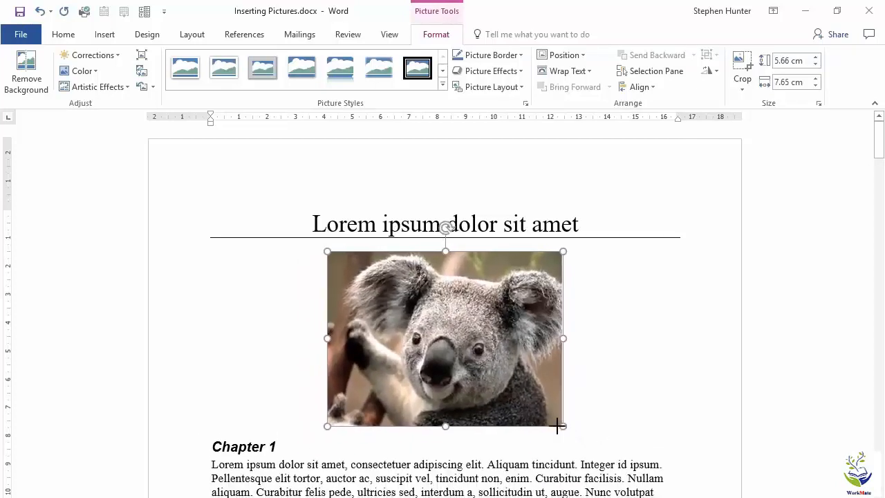
Step: Try left and right alignment on the koala picture, return it to centre, and try its rotation handle
{"action": "left_click", "coordinate": [62, 34]}
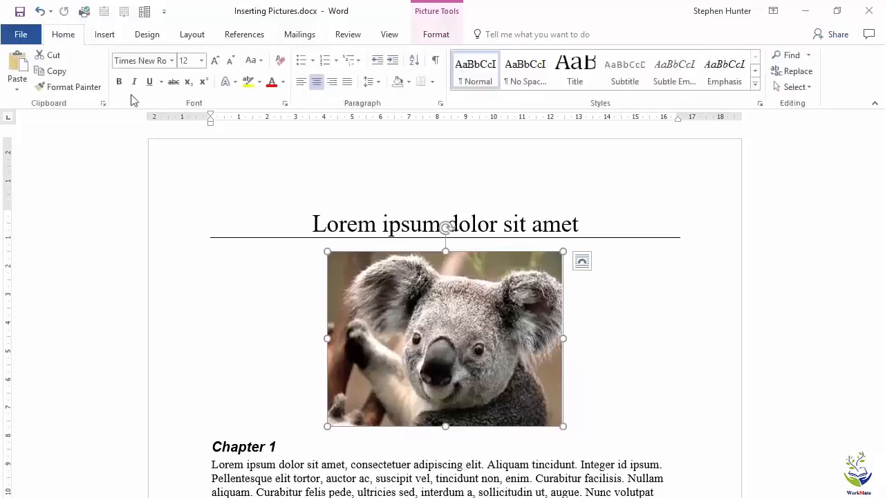
{"action": "left_click", "coordinate": [304, 83]}
{"action": "left_click", "coordinate": [317, 82]}
{"action": "left_click", "coordinate": [332, 82]}
{"action": "left_click", "coordinate": [317, 82]}
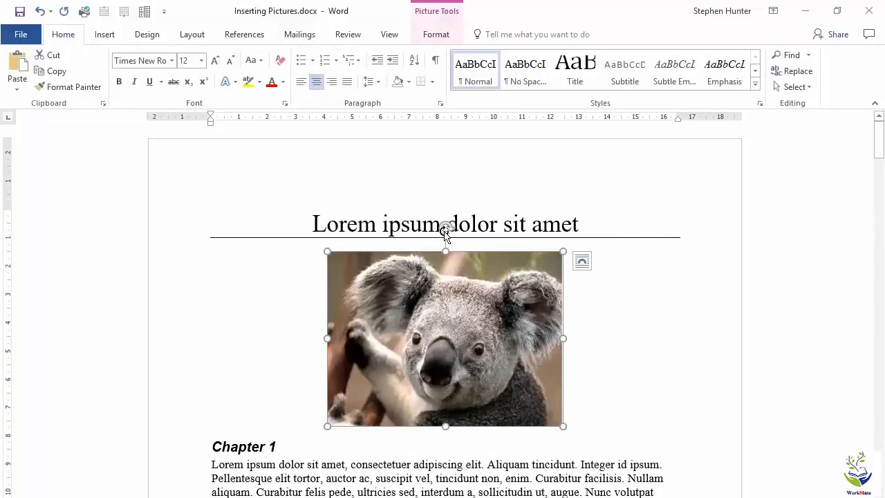
{"action": "left_click_drag", "start_coordinate": [448, 230], "coordinate": [445, 255]}
Step: Position the koala picture in the middle centre of the page with square text wrapping and move it up to the start of the "Praesent commodo" paragraph
{"action": "left_click", "coordinate": [428, 21]}
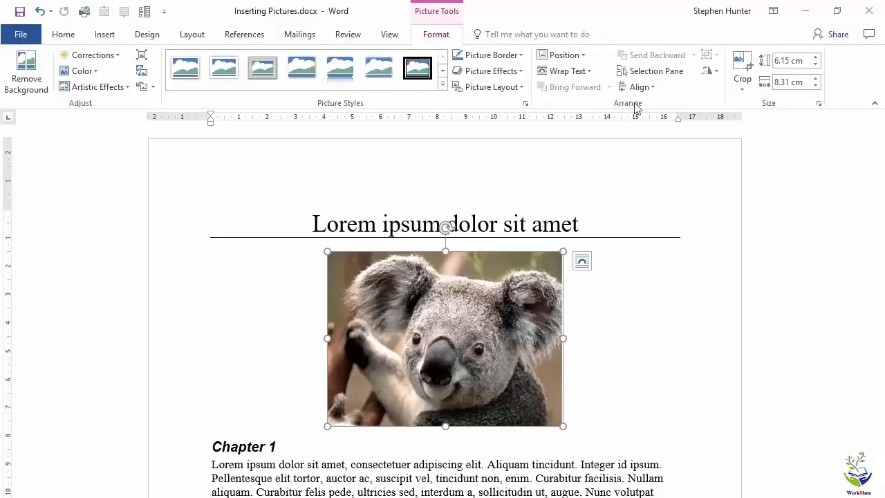
{"action": "left_click", "coordinate": [584, 56]}
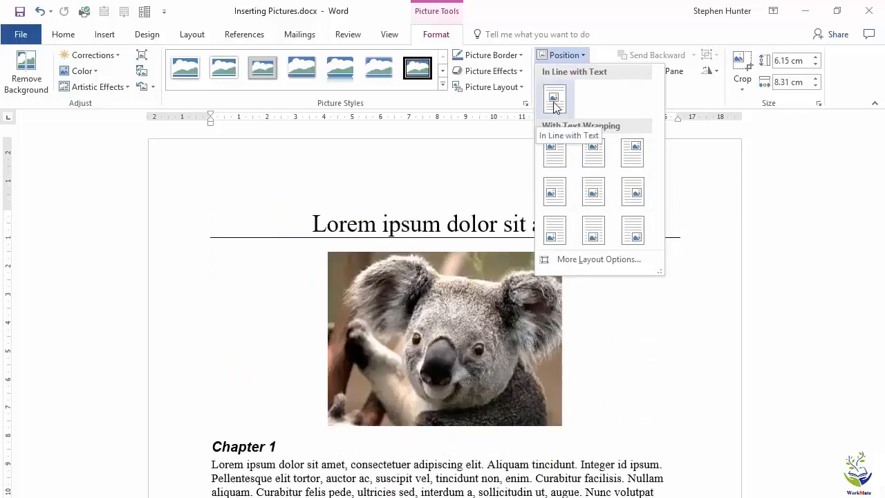
{"action": "left_click", "coordinate": [593, 191]}
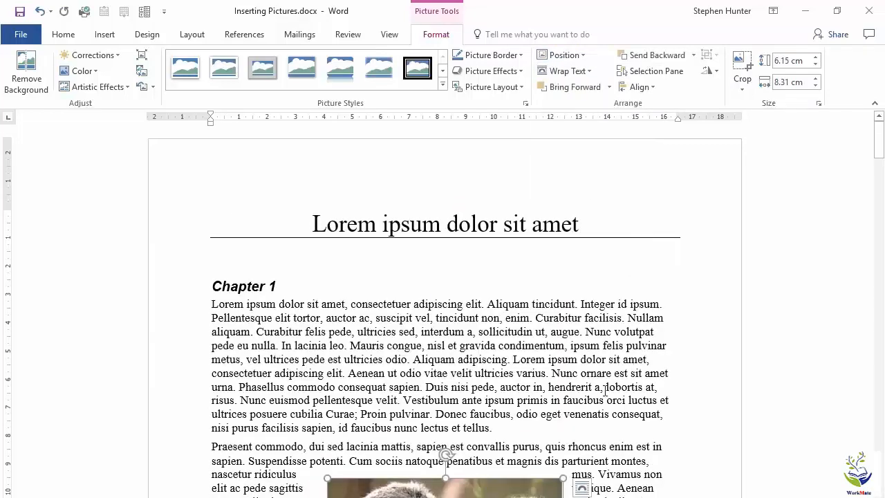
{"action": "scroll", "coordinate": [716, 382], "scroll_direction": "down", "scroll_amount": 4}
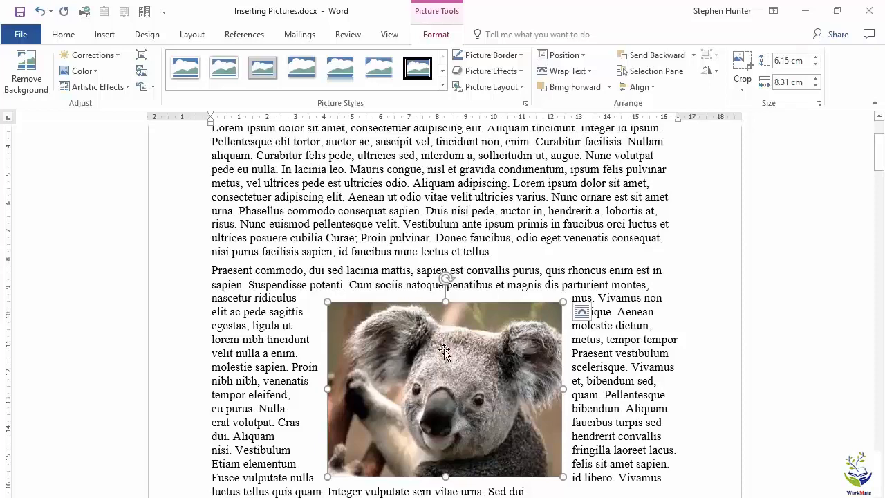
{"action": "left_click_drag", "start_coordinate": [444, 352], "coordinate": [439, 306]}
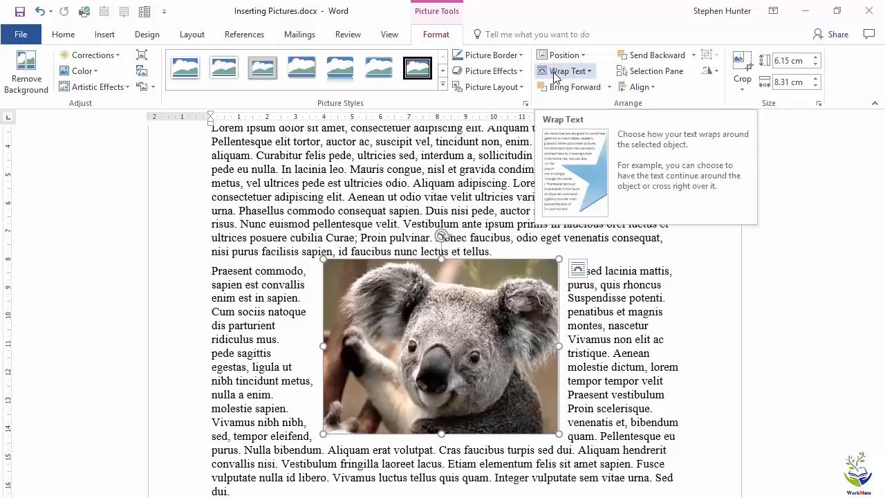
Step: Set the koala picture's text wrapping to In Line with Text and deselect the picture
{"action": "left_click", "coordinate": [588, 72]}
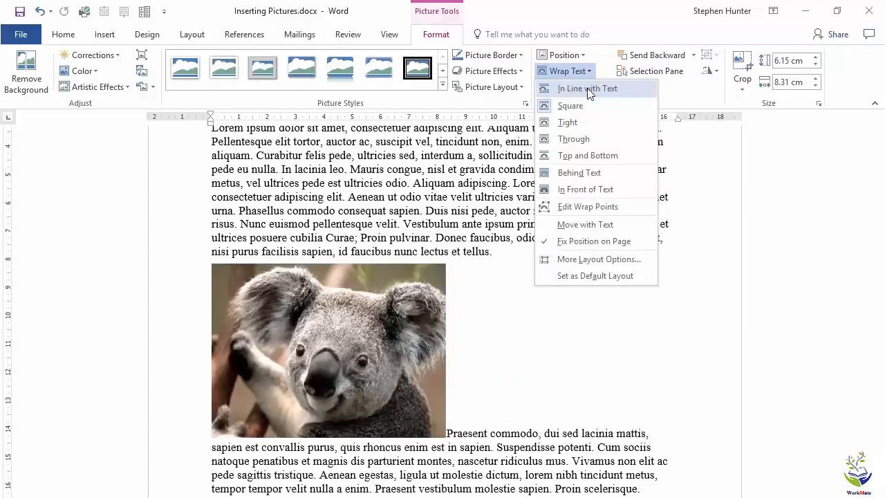
{"action": "left_click", "coordinate": [588, 90]}
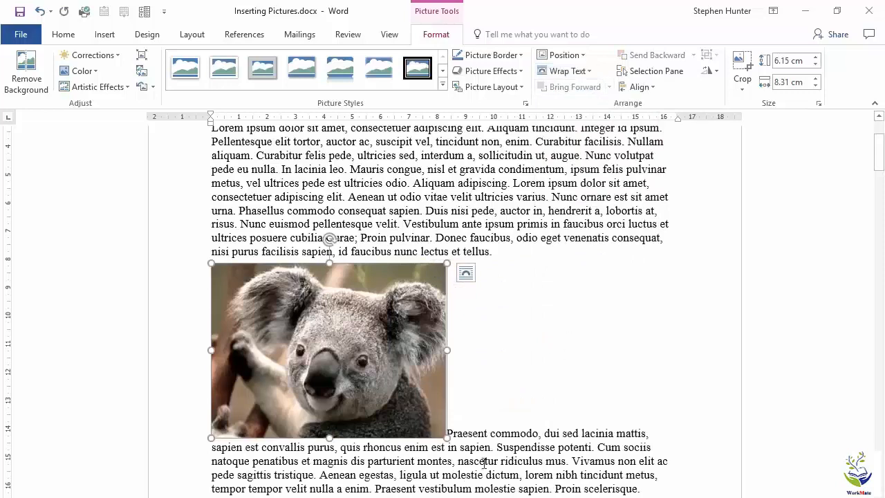
{"action": "left_click", "coordinate": [463, 462]}
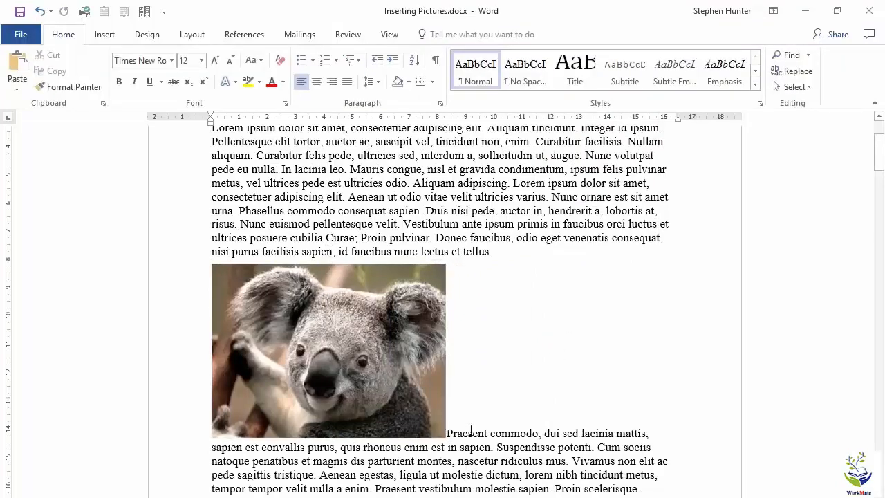
Step: Set the koala picture's wrapping to Top and Bottom and move it below the first line of the "Praesent commodo" paragraph, centred between the margins
{"action": "left_click", "coordinate": [392, 356]}
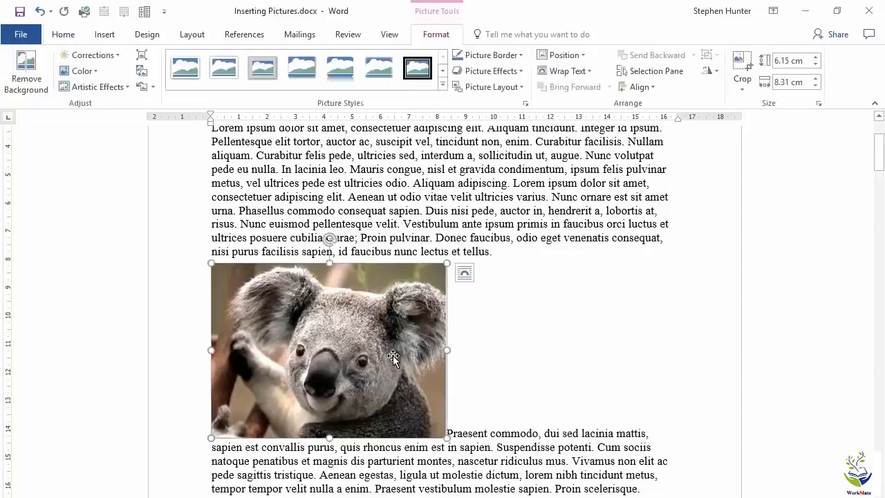
{"action": "left_click", "coordinate": [577, 76]}
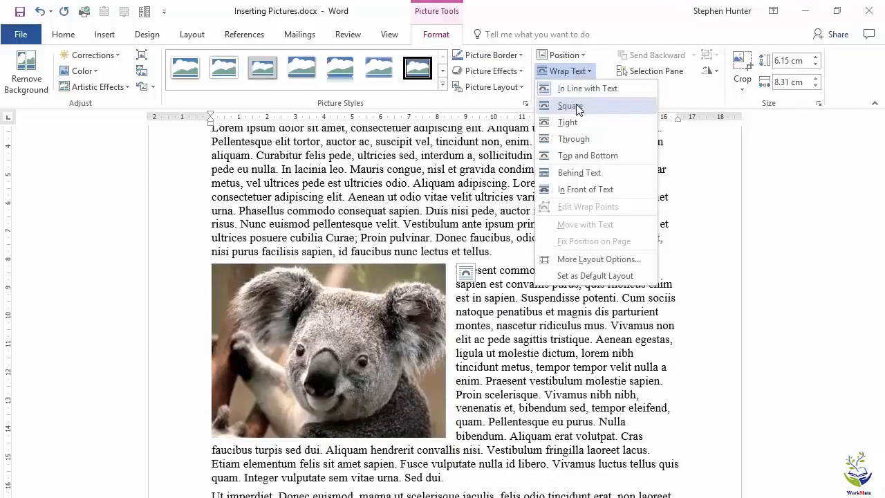
{"action": "left_click", "coordinate": [578, 153]}
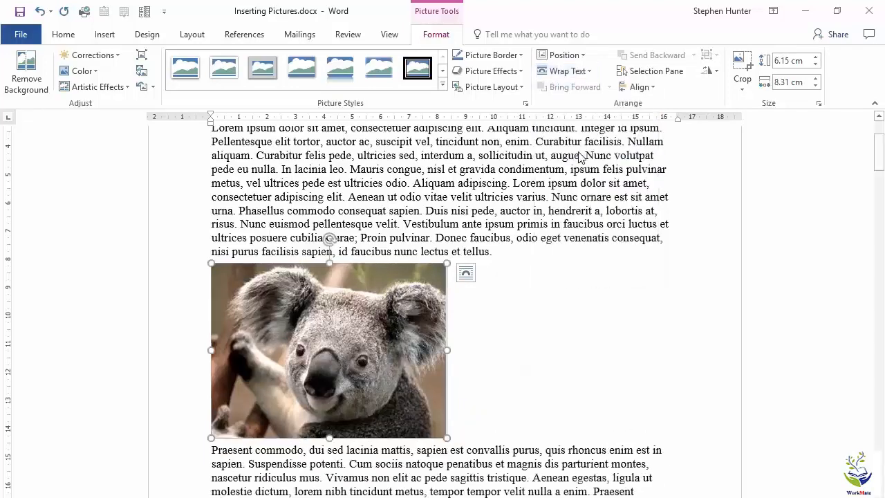
{"action": "left_click", "coordinate": [518, 491]}
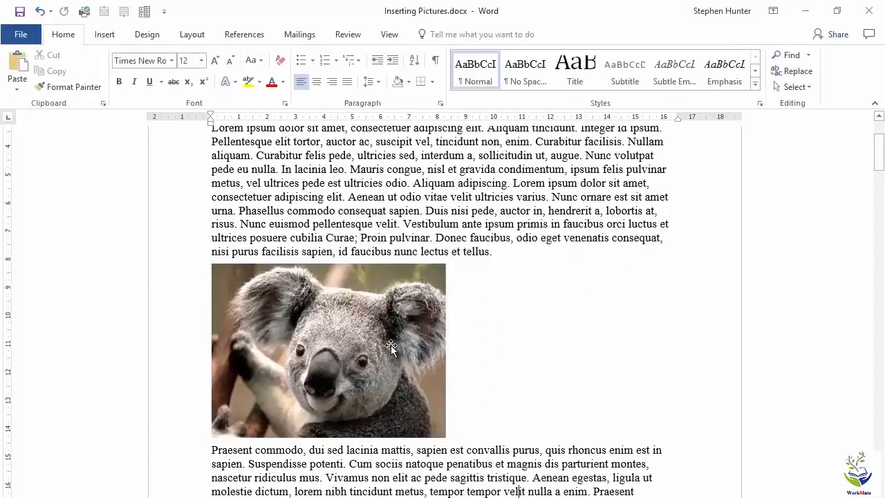
{"action": "left_click_drag", "start_coordinate": [391, 345], "coordinate": [493, 355]}
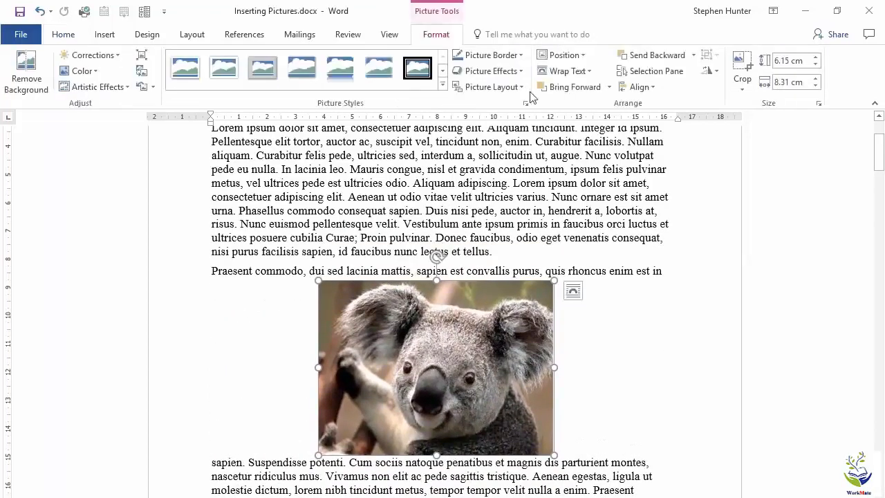
Step: Set the koala picture's text wrapping to Tight and move it to the left margin beside the start of the "Praesent commodo" paragraph
{"action": "left_click", "coordinate": [566, 70]}
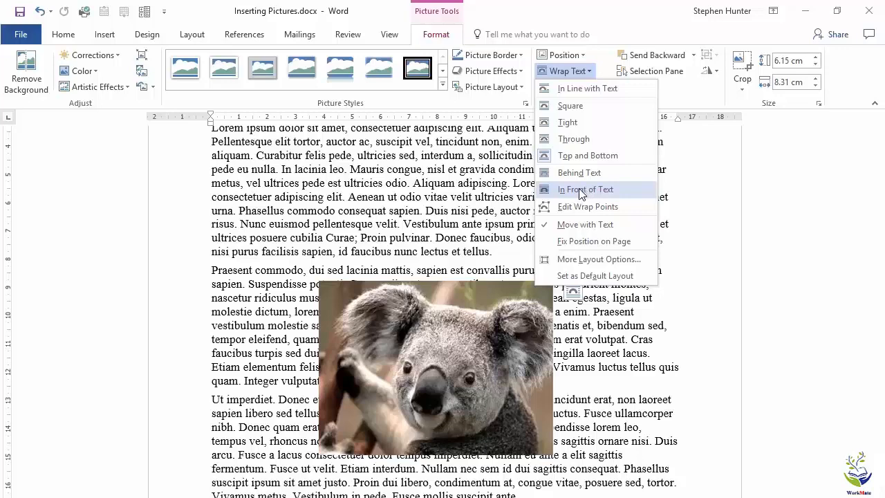
{"action": "left_click", "coordinate": [551, 124]}
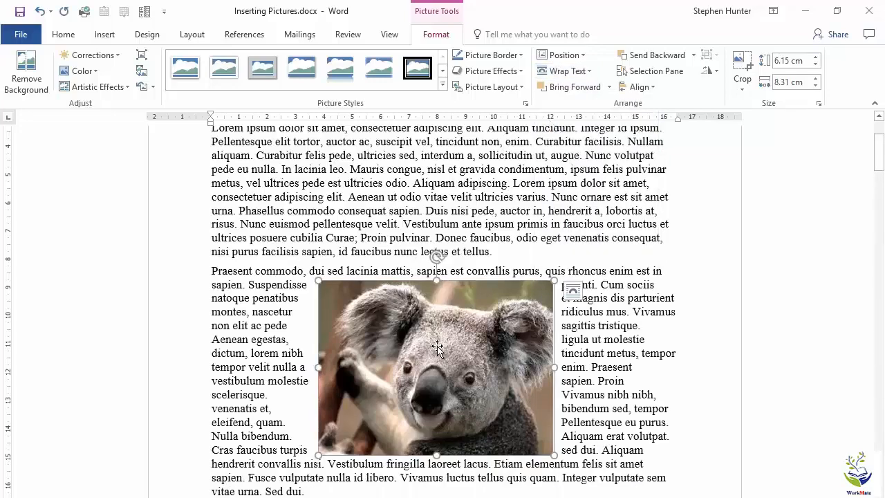
{"action": "left_click_drag", "start_coordinate": [437, 347], "coordinate": [327, 335]}
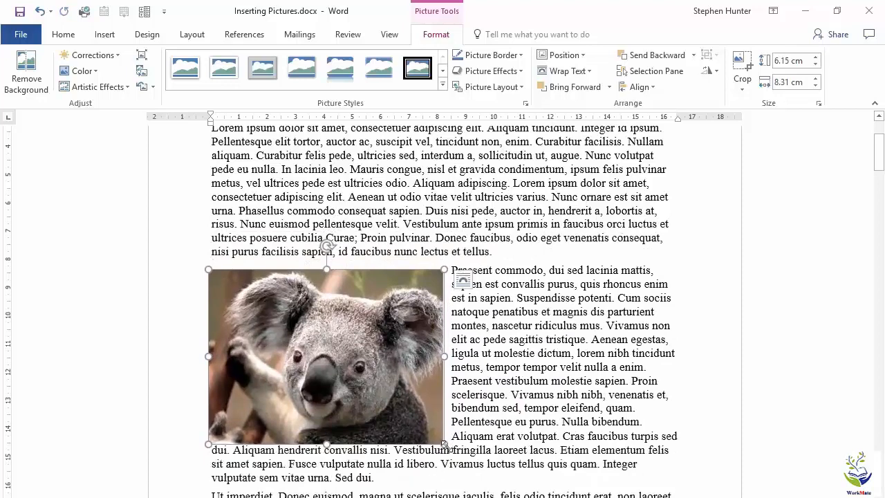
Step: Shrink the koala picture proportionally to about 6 cm wide and deselect it
{"action": "left_click_drag", "start_coordinate": [447, 446], "coordinate": [380, 396]}
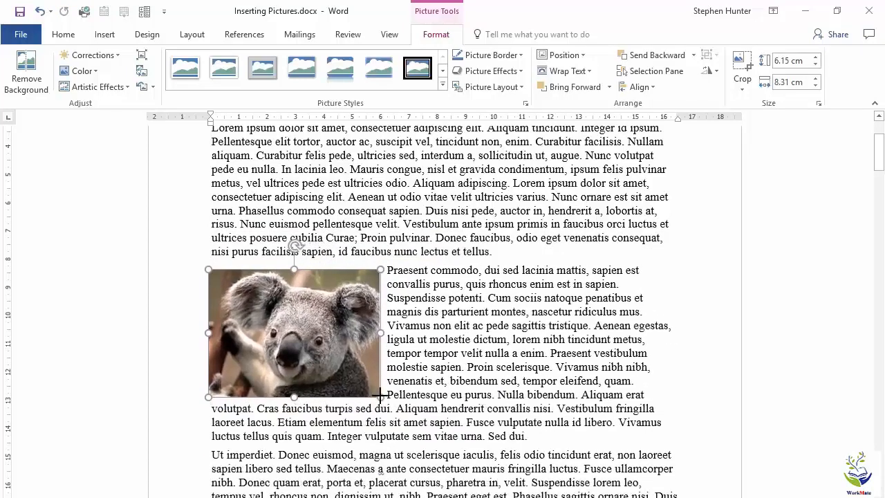
{"action": "left_click", "coordinate": [498, 367]}
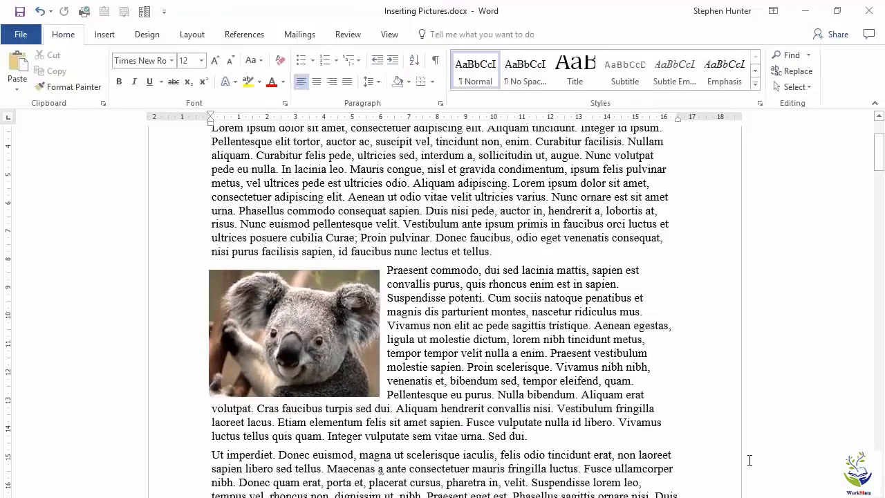